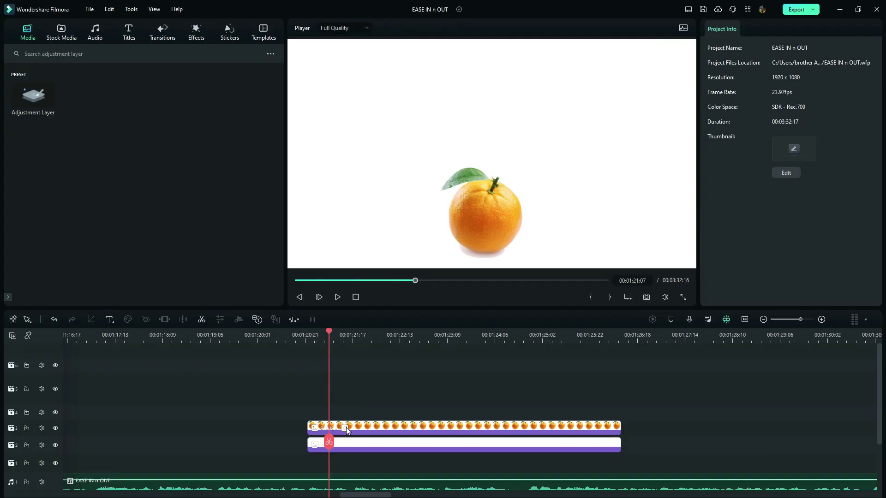
Try the legacy preset motion Down Up 2 on the orange image clip and play it back
left_click(346, 427)
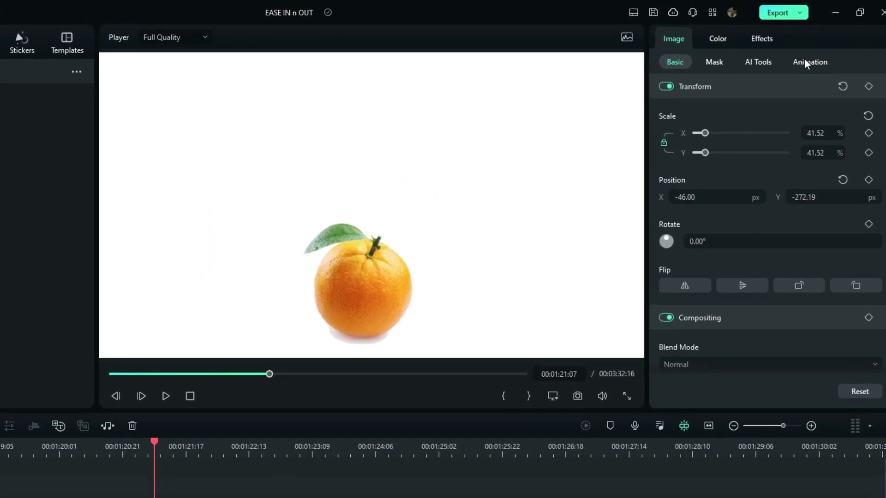
left_click(816, 46)
left_click(759, 86)
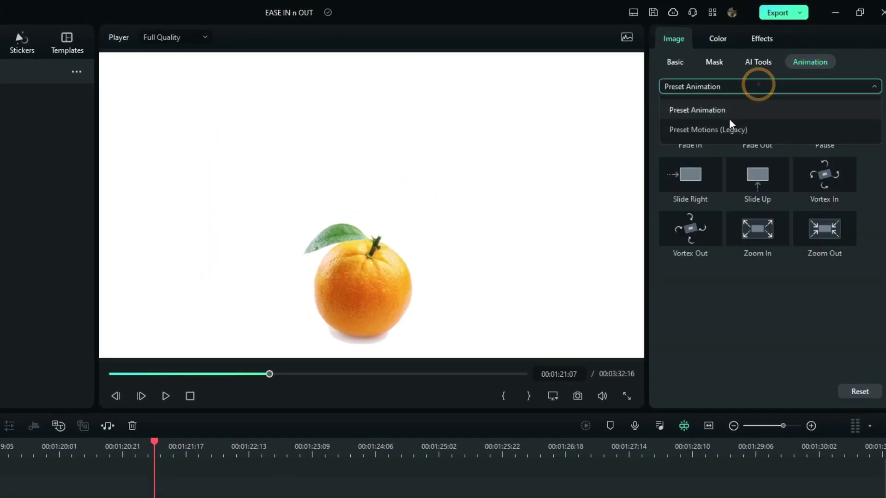
left_click(720, 130)
scroll(720, 134, "down", 3)
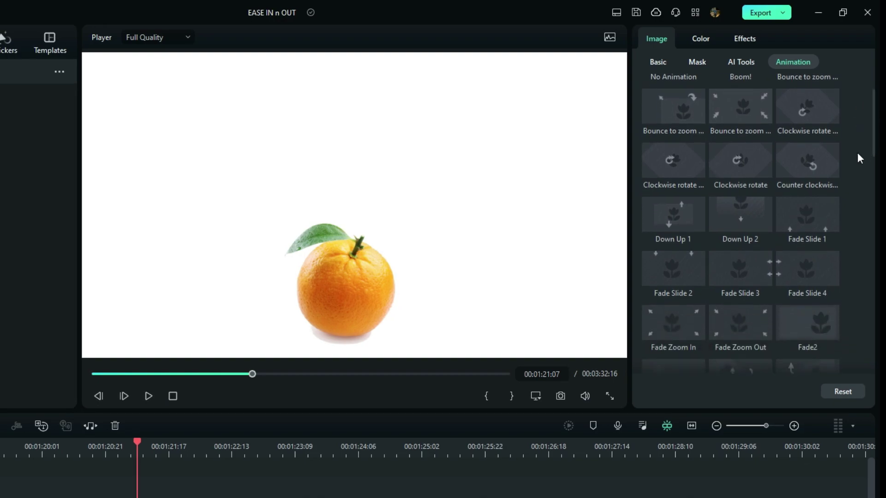
left_click(735, 214)
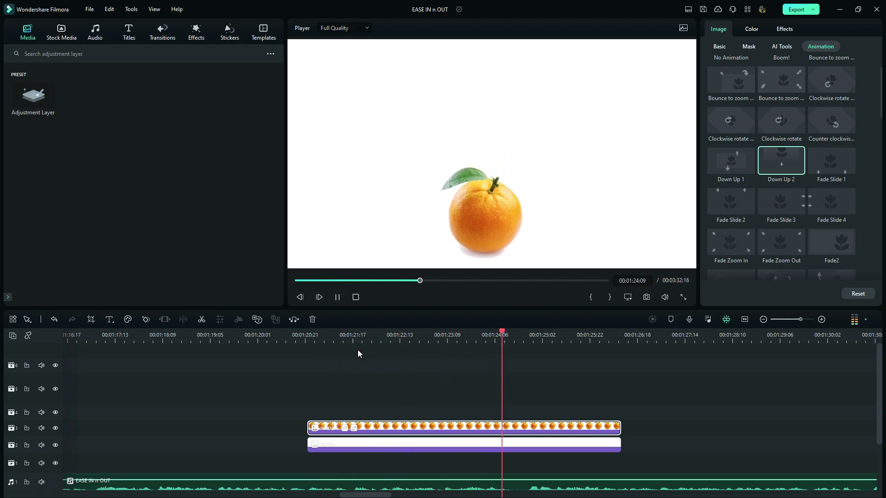
key("space")
left_click(417, 341)
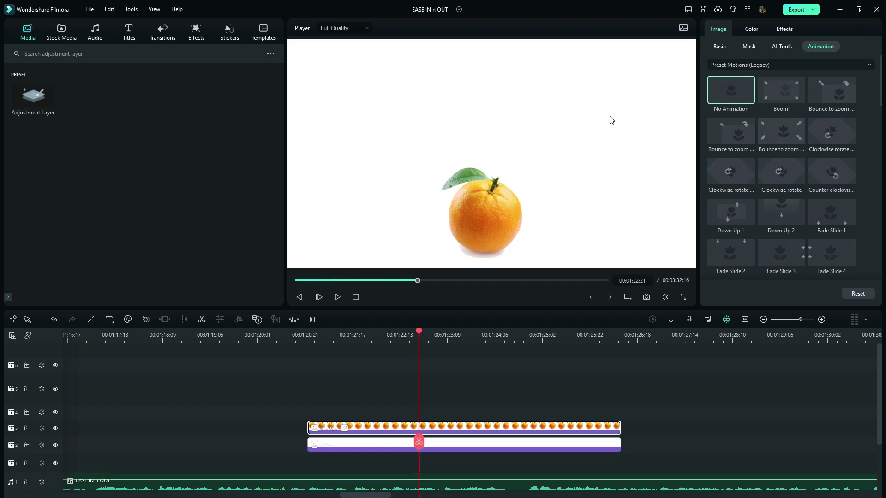
Animate the orange clip with a transform keyframe mid-clip and a changed vertical position at the clip's start, and preview the motion
left_click(719, 46)
left_click(315, 341)
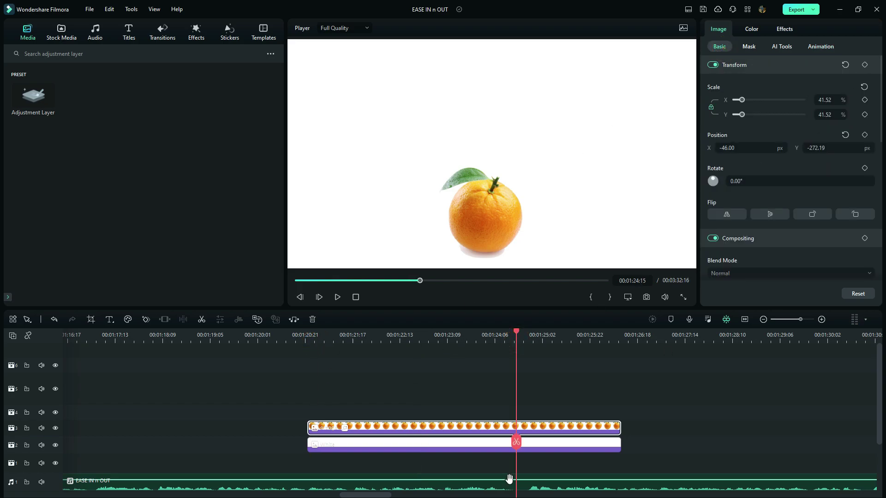
left_click(493, 372)
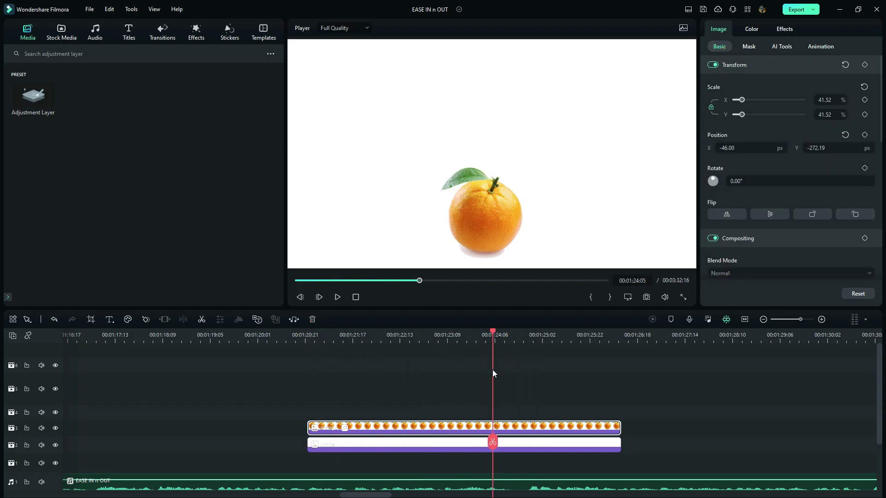
left_click(864, 65)
left_click(311, 411)
left_click_drag(826, 152, 833, 151)
key("space")
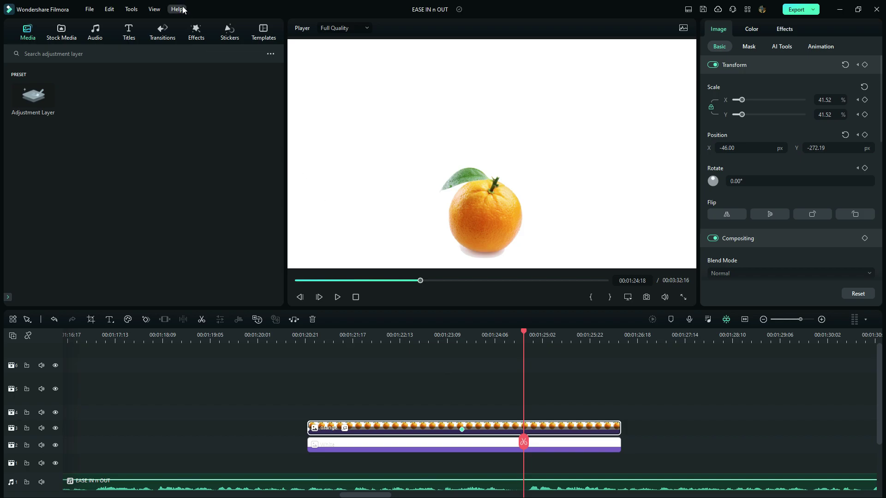
Open the feature suggestion form and write "EASE IN AND OUT EFFECT FOR KEYFRAMING" as the idea's description
left_click(178, 9)
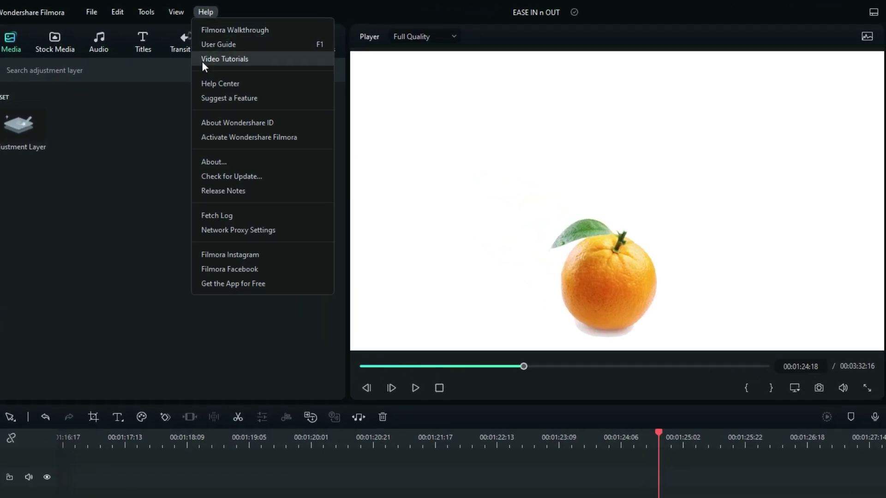
left_click(200, 97)
left_click(435, 39)
left_click(158, 260)
type("EA")
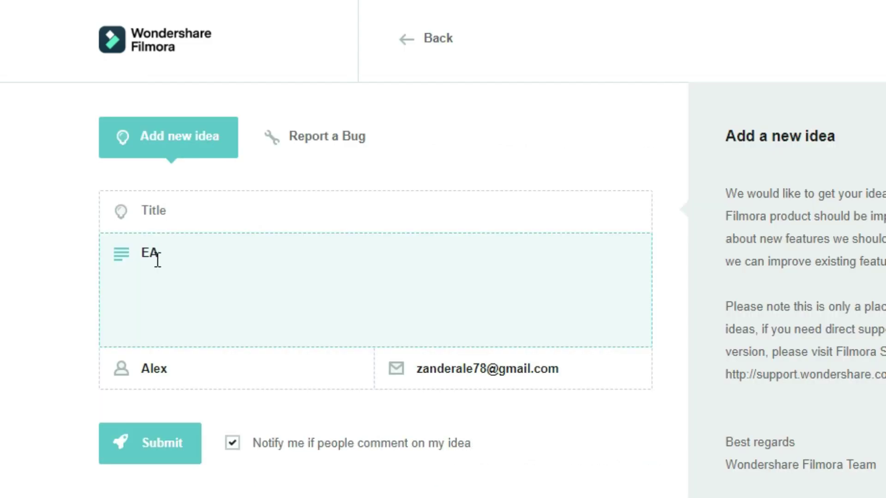
type("SE IN AND OUT EFFECT FOR KEYFRAMING")
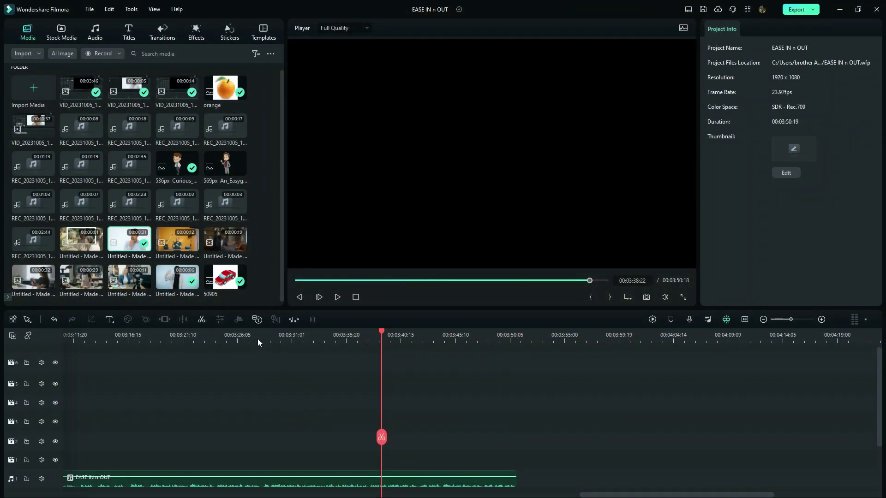
Place the 31-second clip of the thinking man on video track 3 and add a transform keyframe at 00:03:43:06
left_click_drag(131, 243, 334, 424)
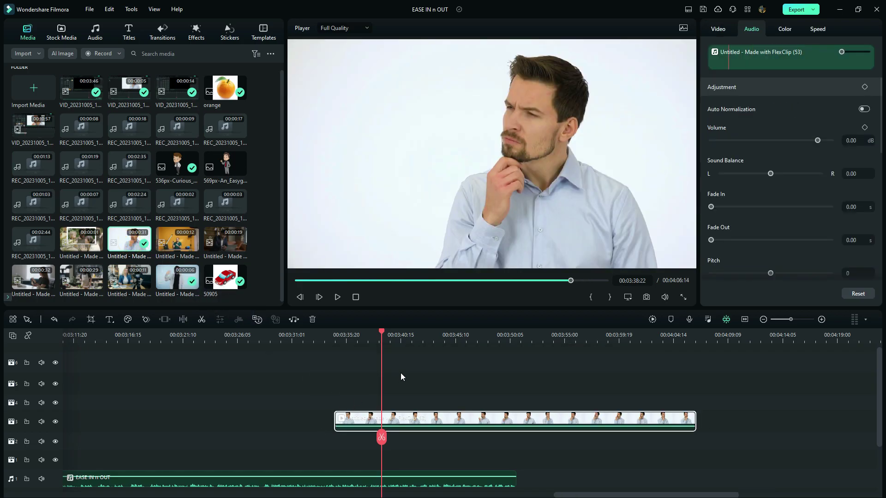
left_click_drag(381, 336, 430, 363)
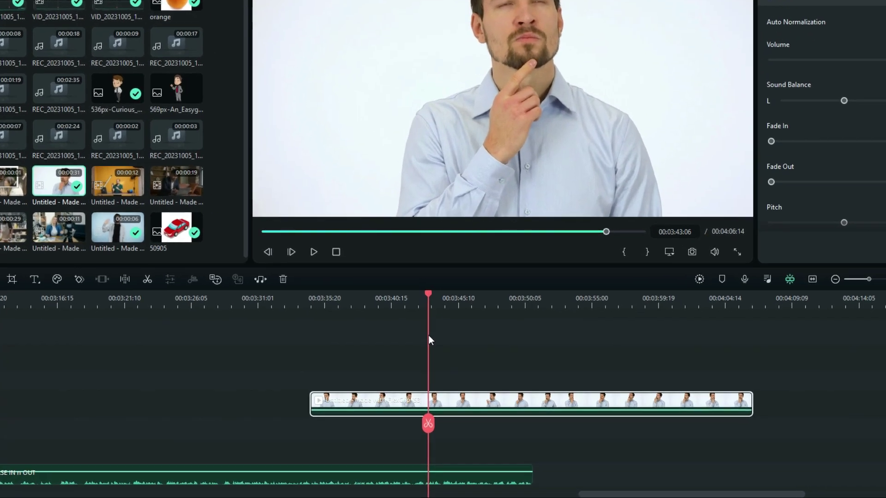
left_click(626, 41)
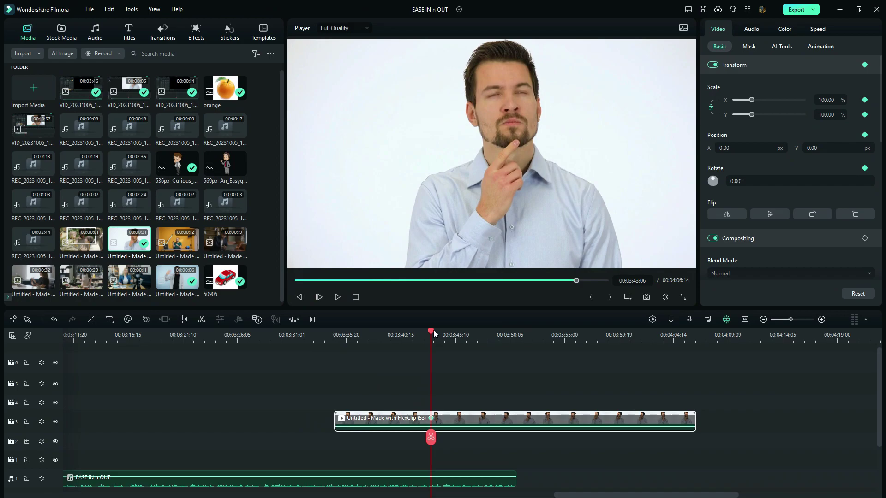
At 00:03:46:20, keyframe the clip's zoom-in with scale 198.24% and position X -358.37, Y -160.80
left_click_drag(434, 333, 471, 351)
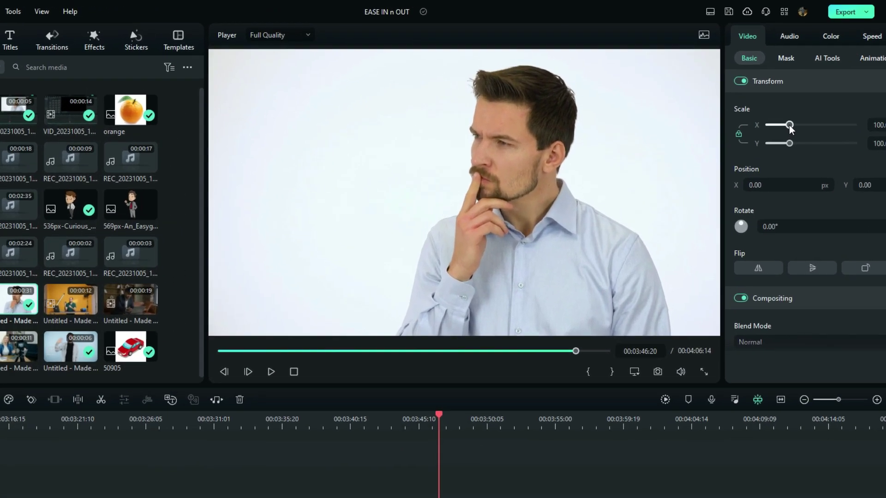
left_click_drag(750, 99, 771, 112)
left_click_drag(814, 141, 814, 142)
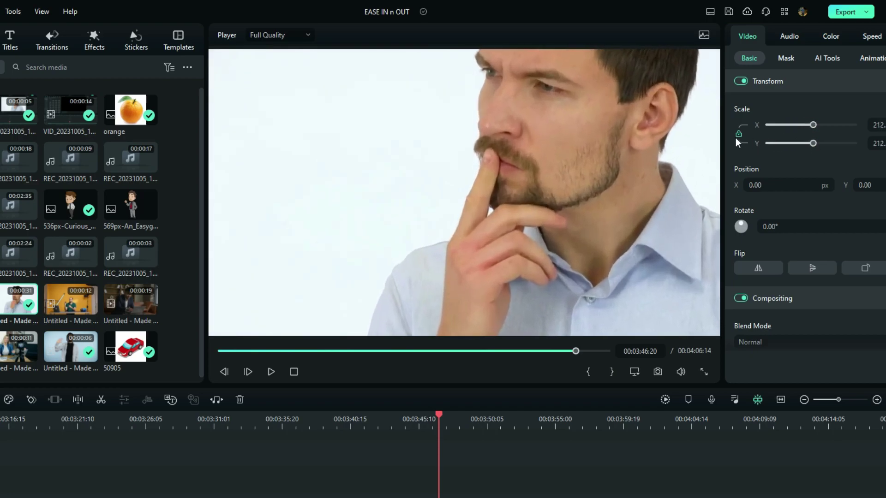
left_click_drag(594, 113, 531, 168)
left_click(876, 124)
scroll(876, 124, "down", 14)
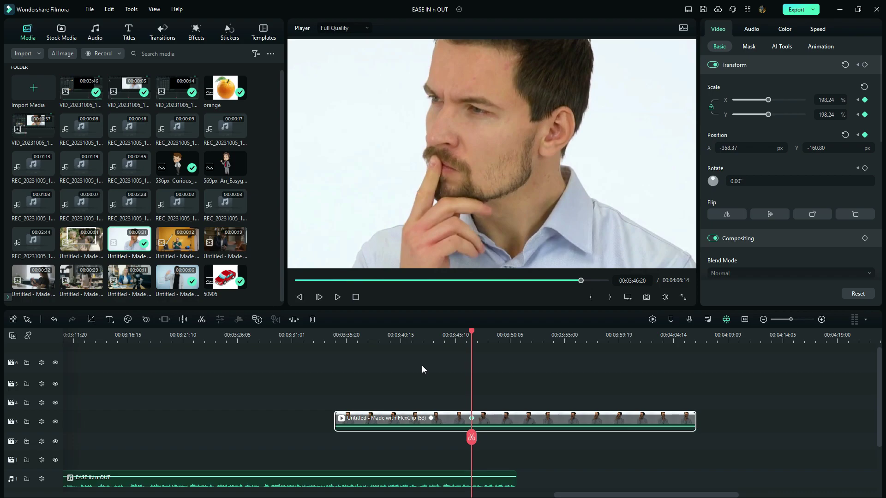
Split the clip of the thinking man at both of its transform keyframes and return to the selection tool
left_click(429, 412)
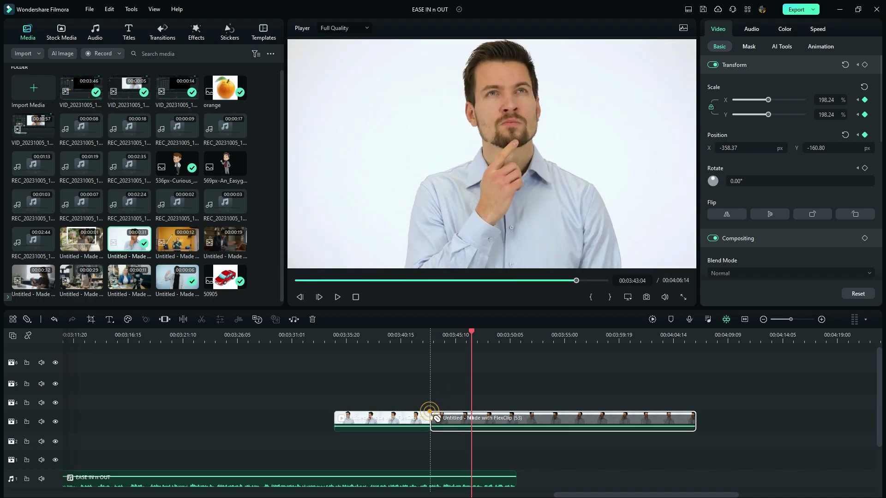
left_click(470, 416)
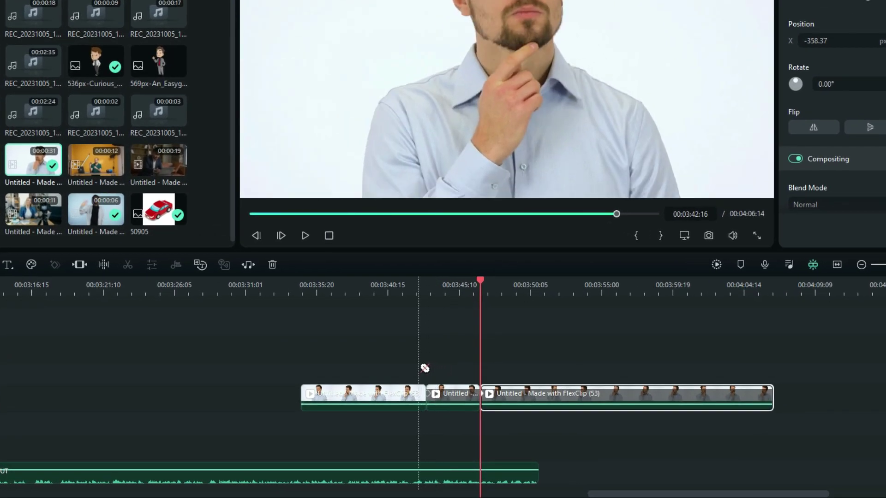
key("v")
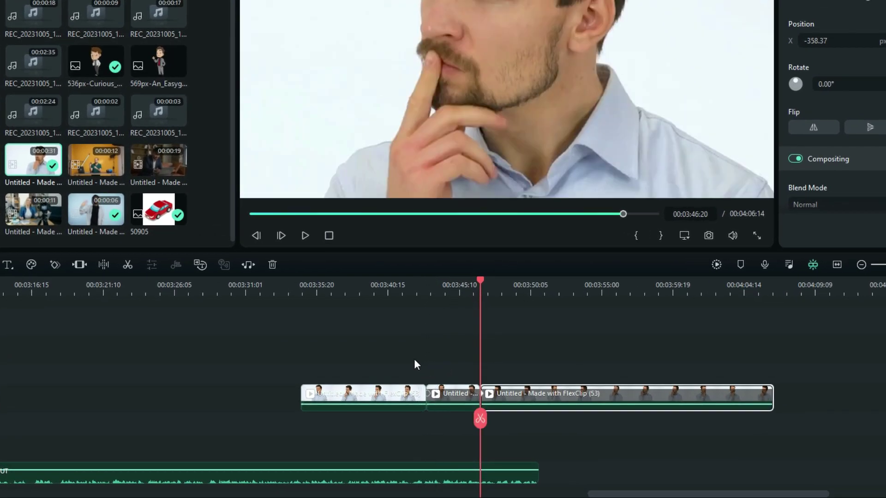
Apply the Customize speed ramping option to the short middle segment between the two cuts
left_click(450, 393)
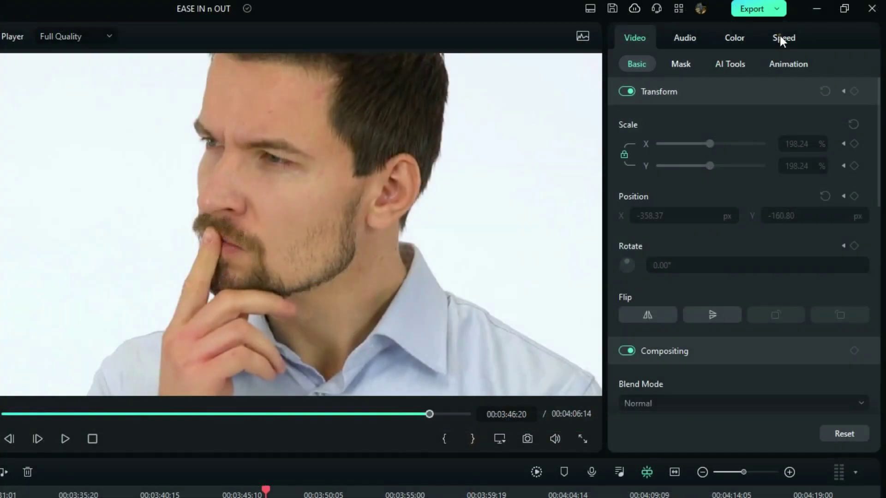
left_click(781, 38)
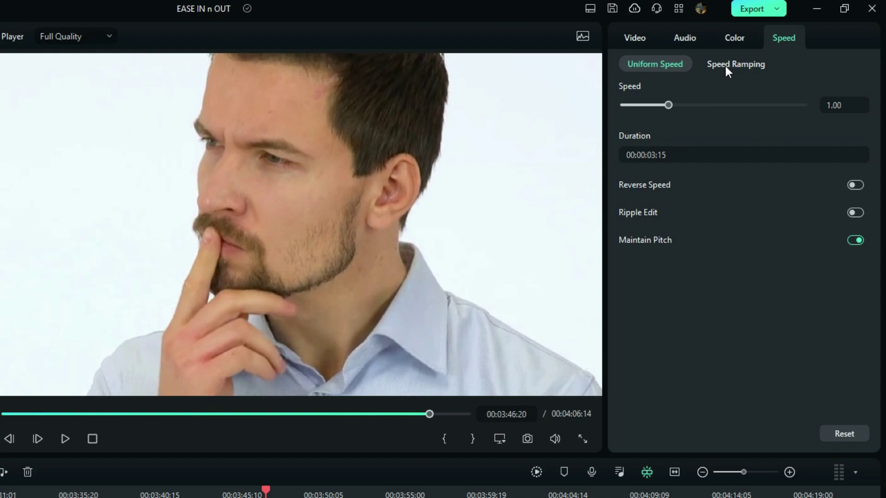
left_click(740, 62)
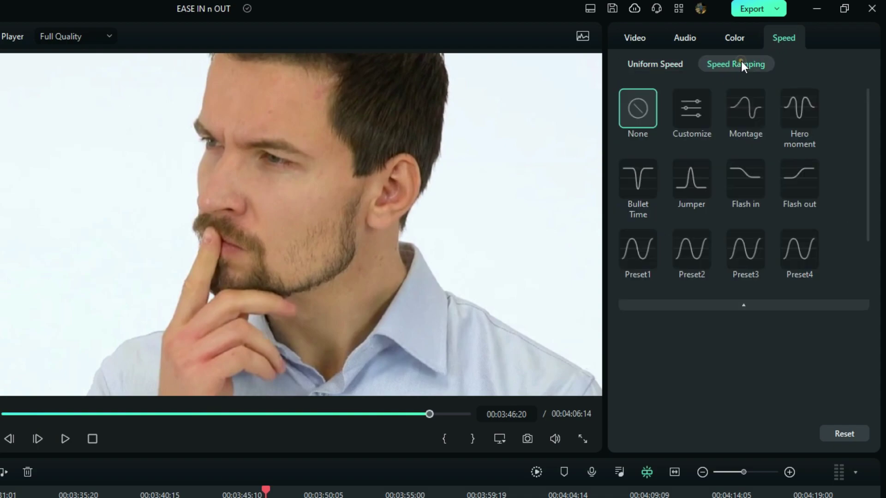
left_click(690, 110)
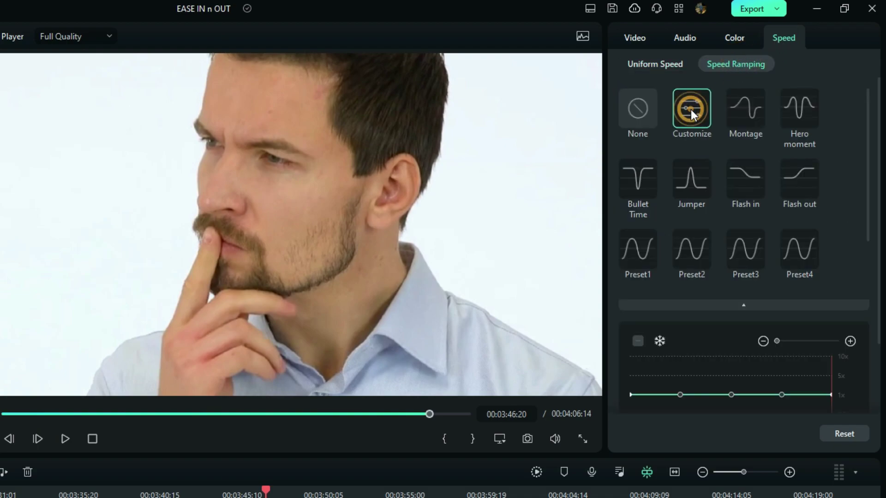
left_click_drag(876, 138, 883, 209)
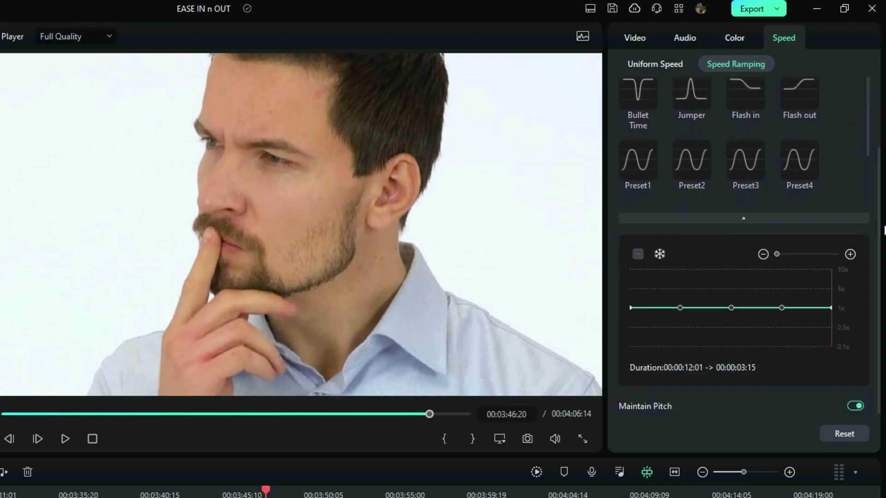
Delete the two intermediate speed curve points on either side of the centre point
left_click(679, 307)
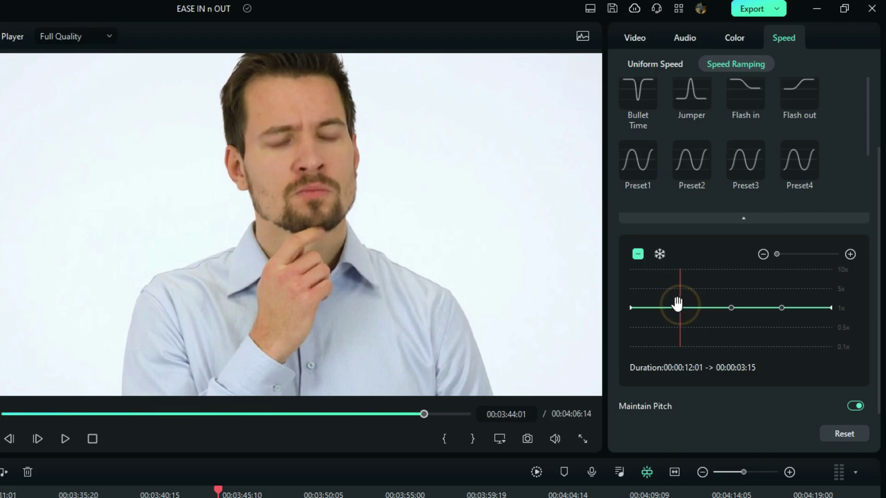
left_click(639, 254)
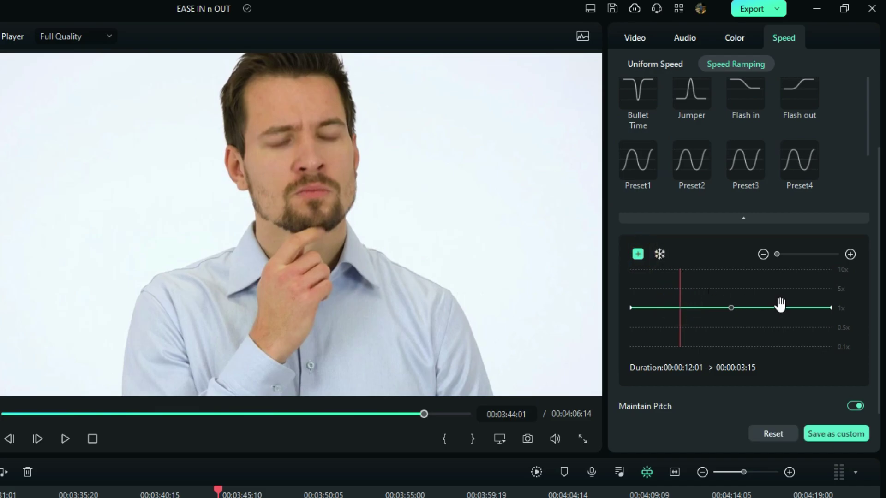
left_click(780, 306)
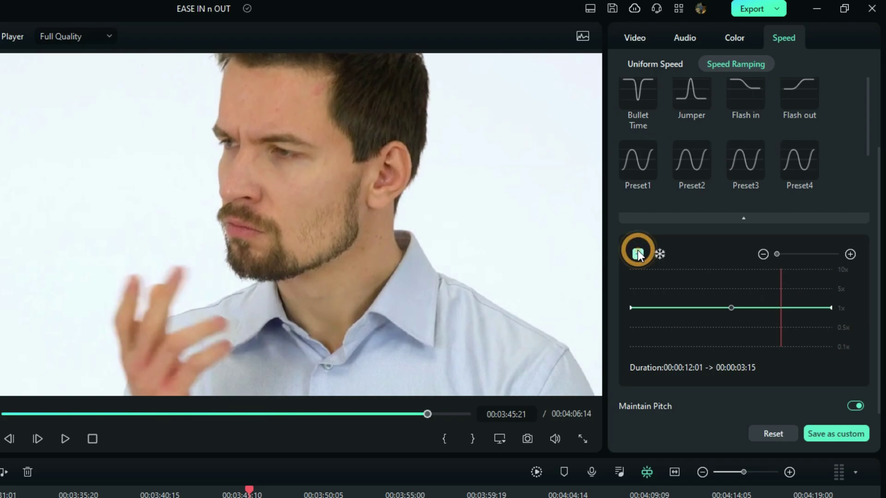
Shape the speed curve by lowering both end points below 1x and raising the middle point between 1x and 5x, shifted toward the end
left_click_drag(630, 308, 630, 315)
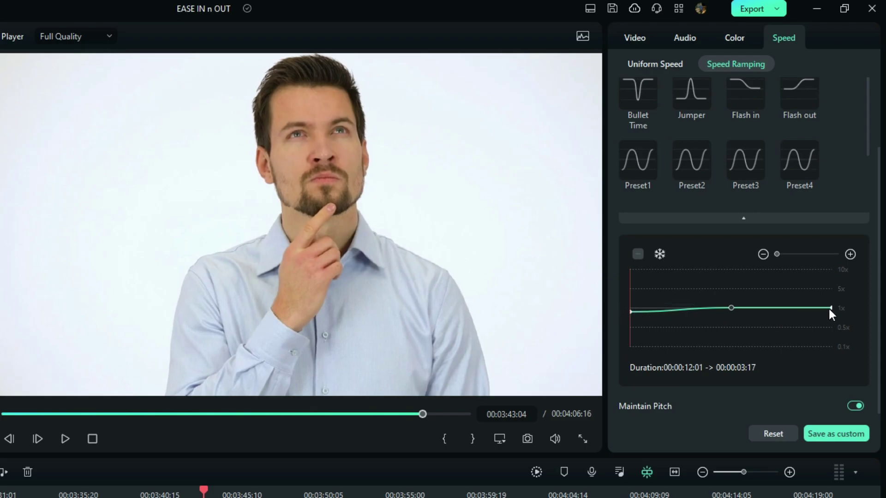
left_click_drag(830, 308, 832, 319)
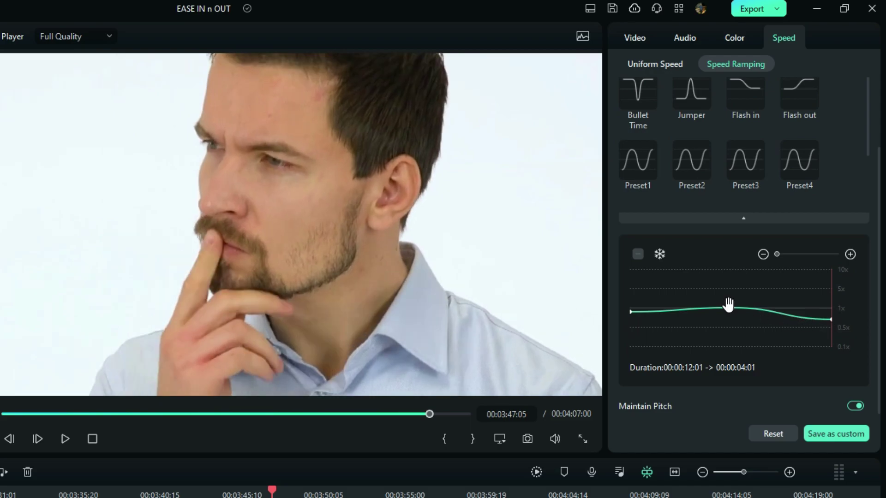
left_click_drag(730, 308, 773, 293)
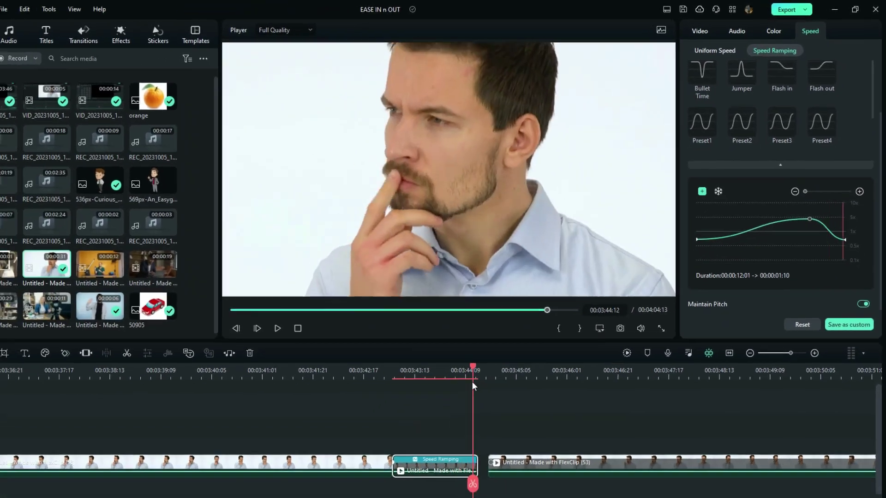
left_click_drag(808, 221, 799, 222)
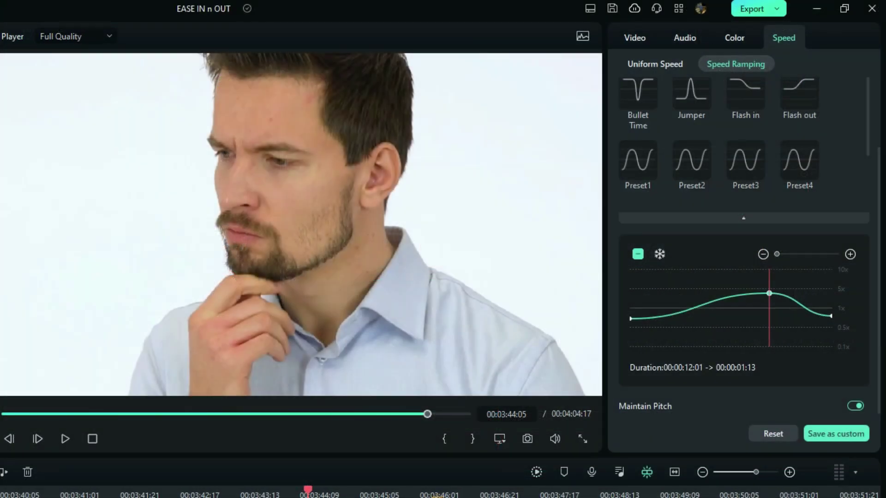
scroll(437, 496, "down", 6)
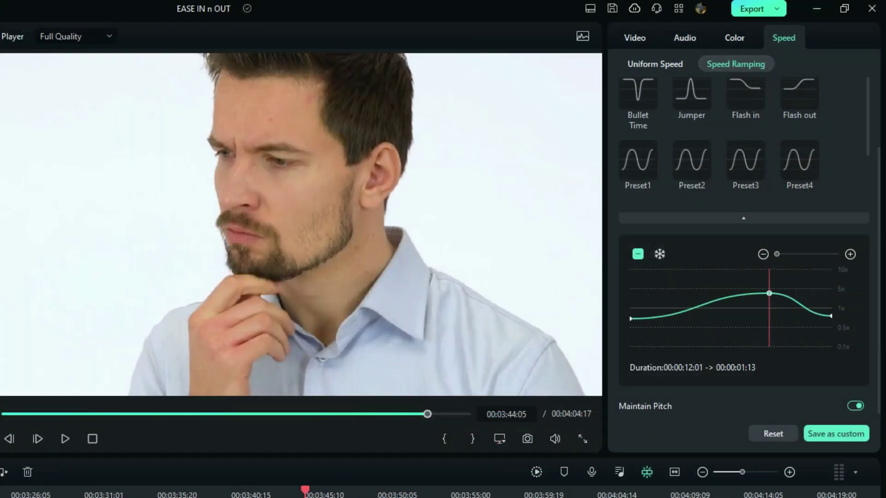